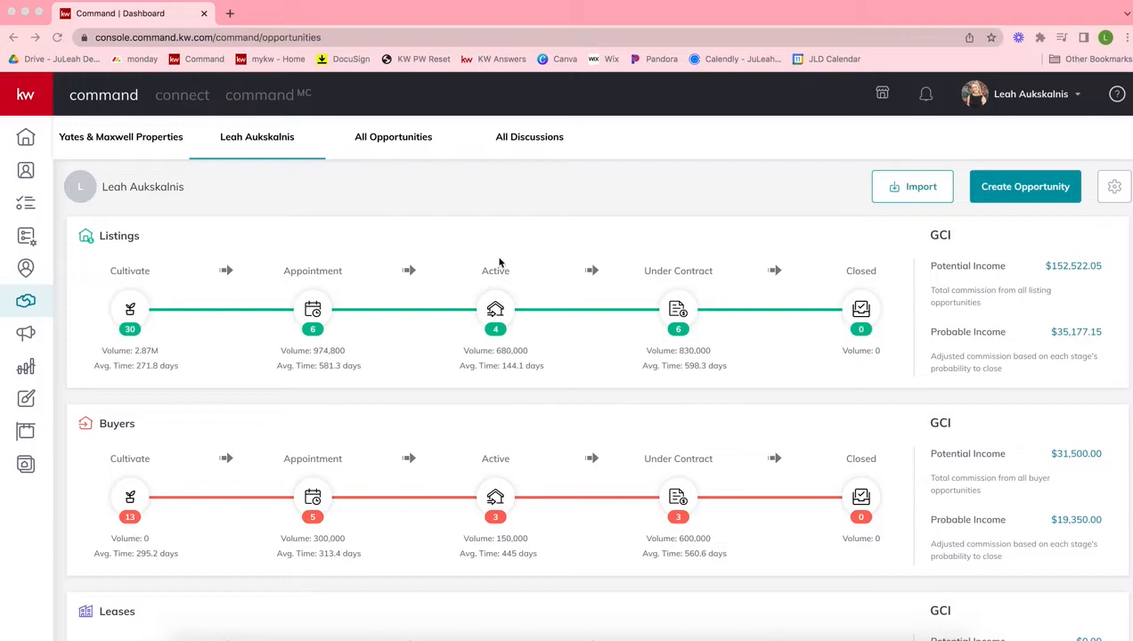
Open the Client Update template settings for opportunities
{"action": "left_click", "coordinate": [459, 198]}
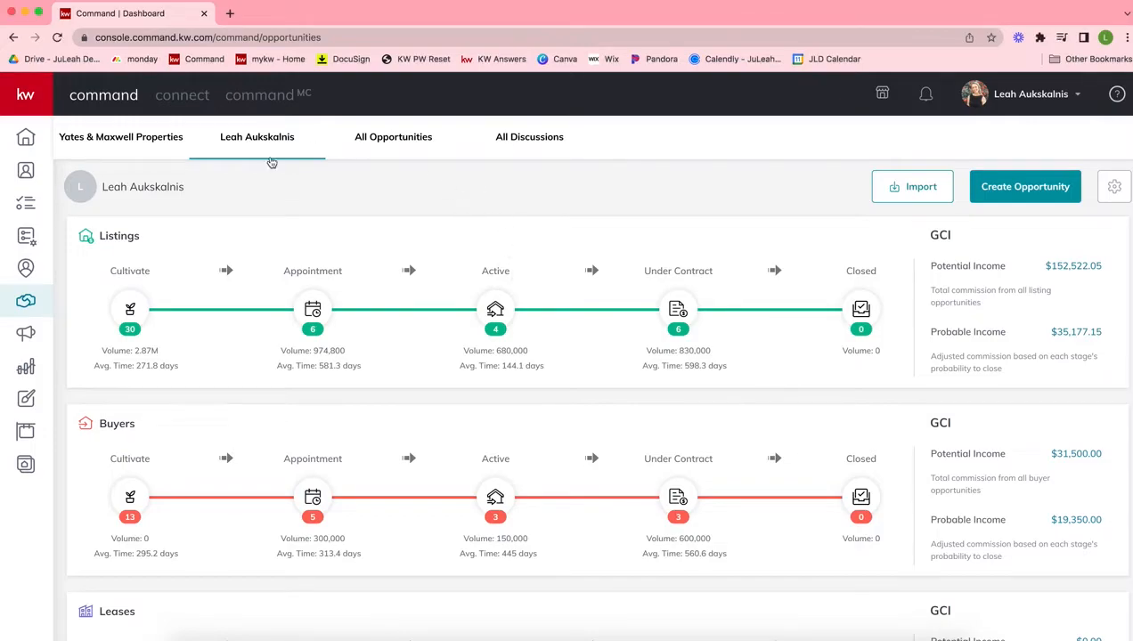
{"action": "left_click", "coordinate": [19, 307]}
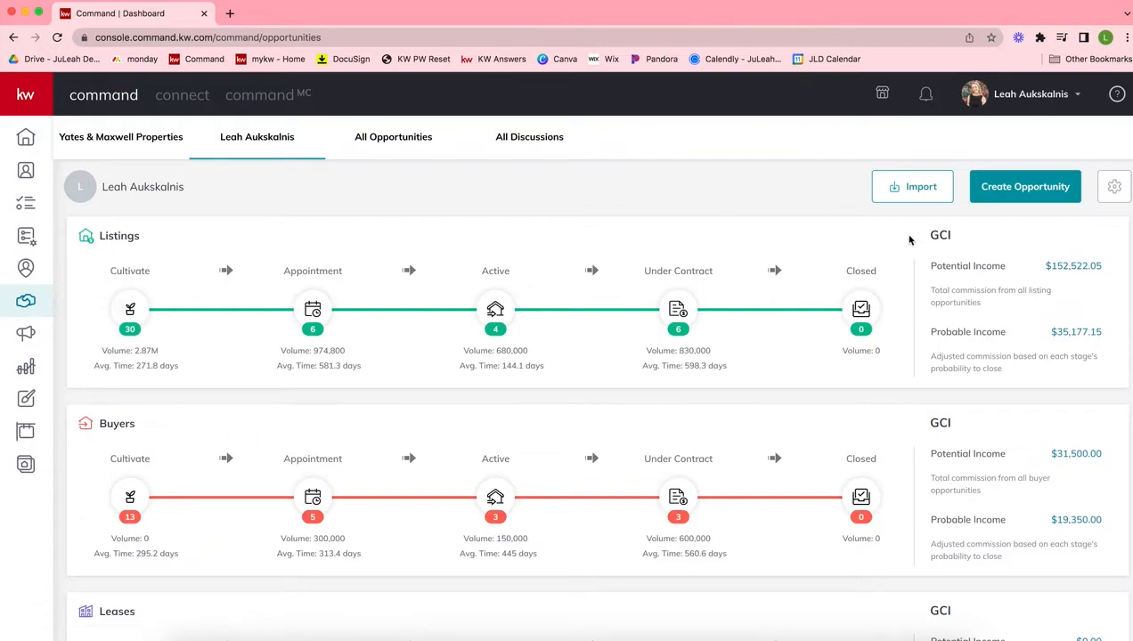
{"action": "left_click", "coordinate": [1115, 190]}
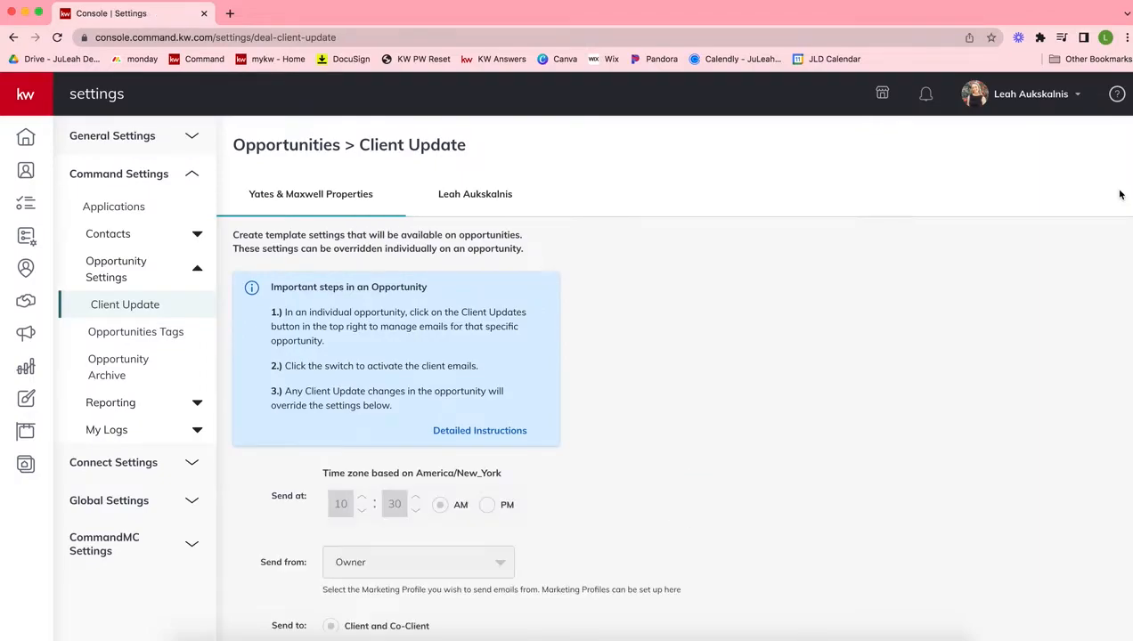
{"action": "left_click_drag", "start_coordinate": [235, 145], "coordinate": [452, 163]}
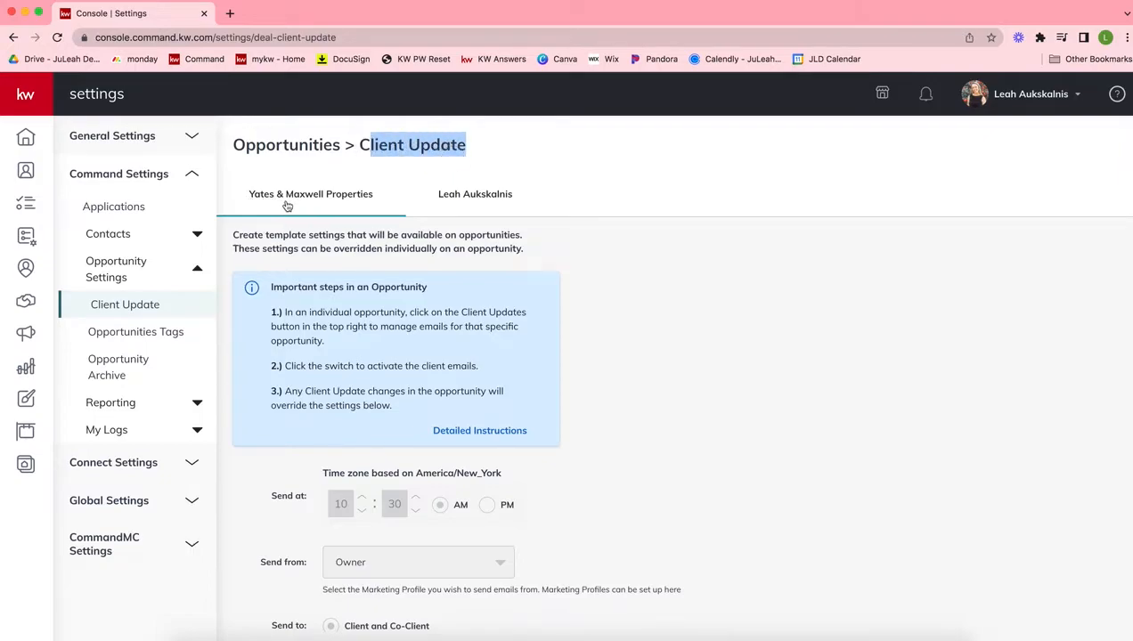
Compare the team's Client Update template settings with the agent's personal ones, ending on the personal settings
{"action": "left_click", "coordinate": [477, 201]}
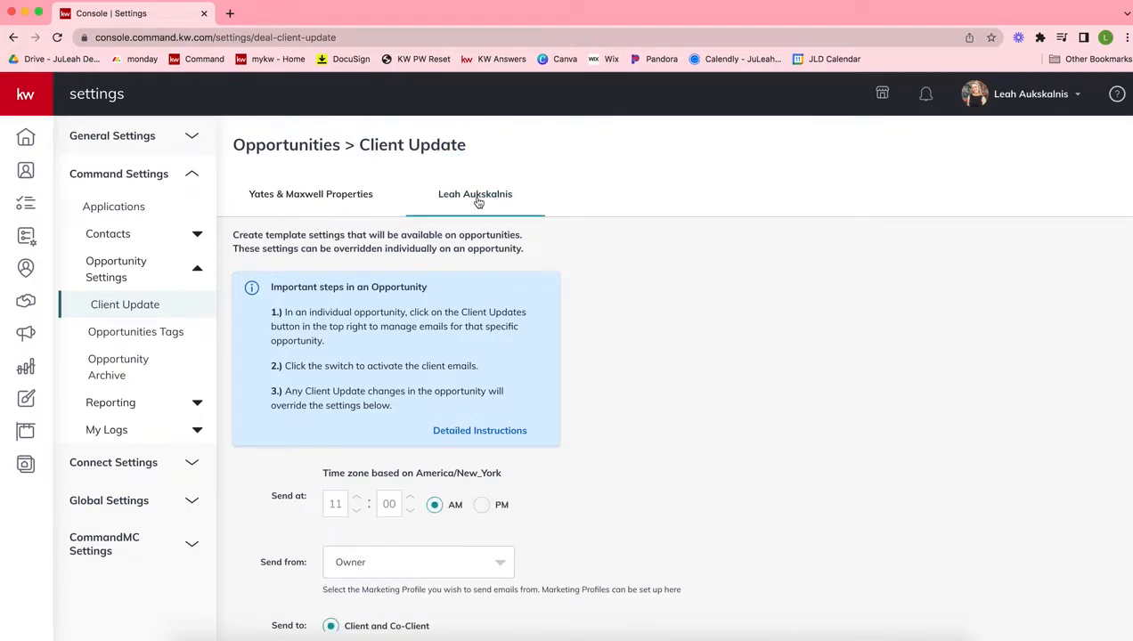
{"action": "left_click", "coordinate": [302, 204]}
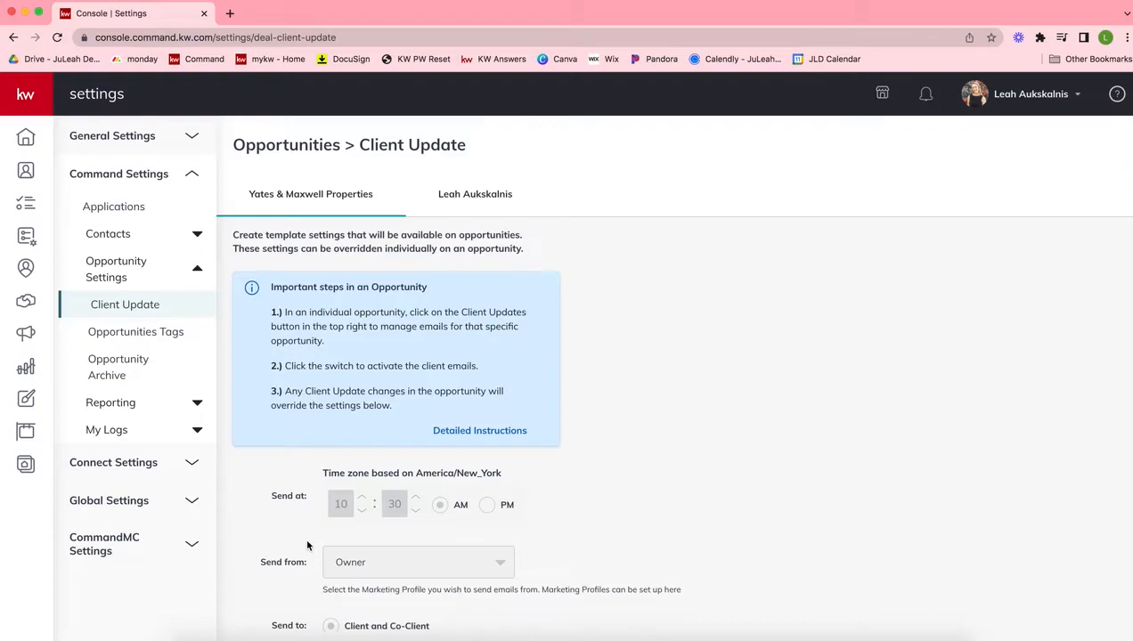
{"action": "scroll", "coordinate": [389, 542], "scroll_direction": "down", "scroll_amount": 1}
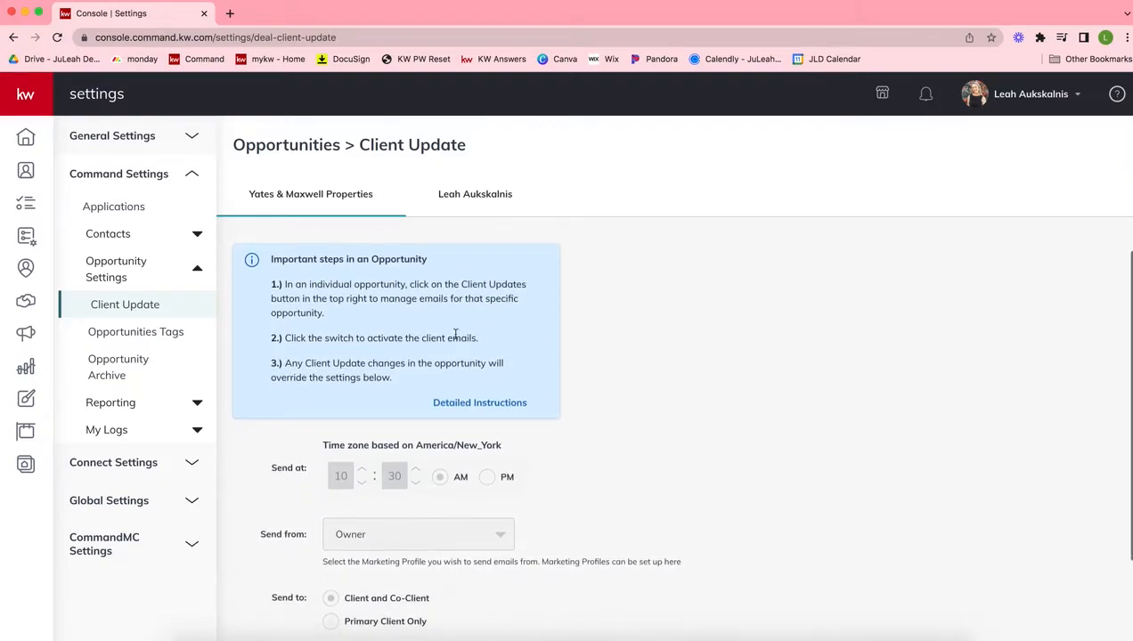
{"action": "left_click", "coordinate": [470, 197]}
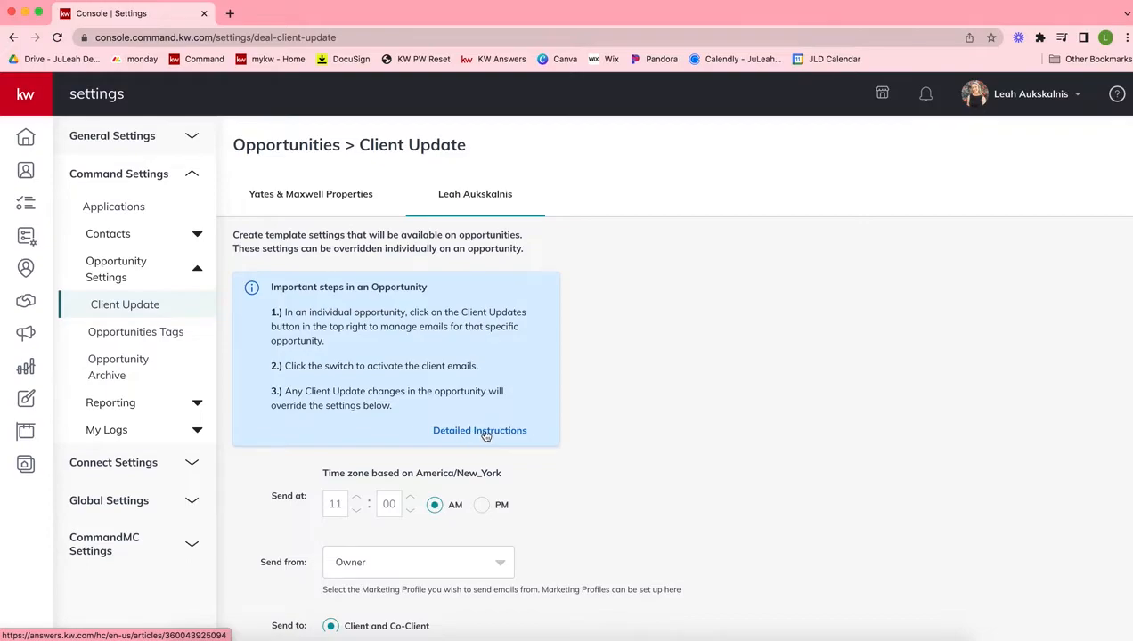
{"action": "scroll", "coordinate": [459, 438], "scroll_direction": "down", "scroll_amount": 1}
{"action": "scroll", "coordinate": [459, 438], "scroll_direction": "down", "scroll_amount": 2}
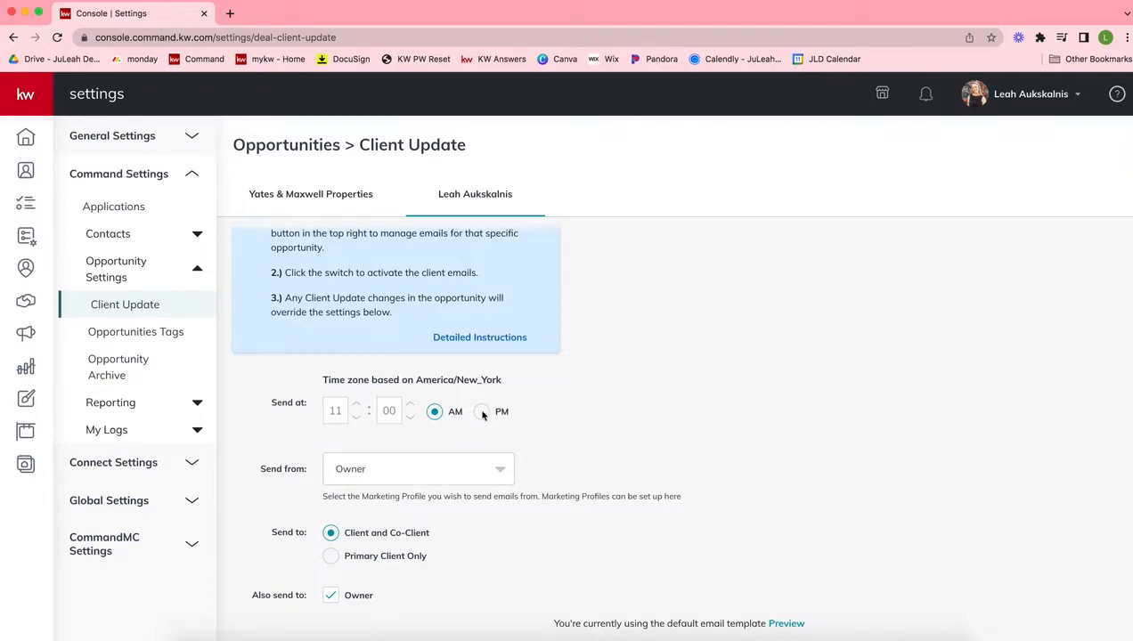
Examine the Send from and Send to options in the personal Client Update settings
{"action": "left_click", "coordinate": [355, 468]}
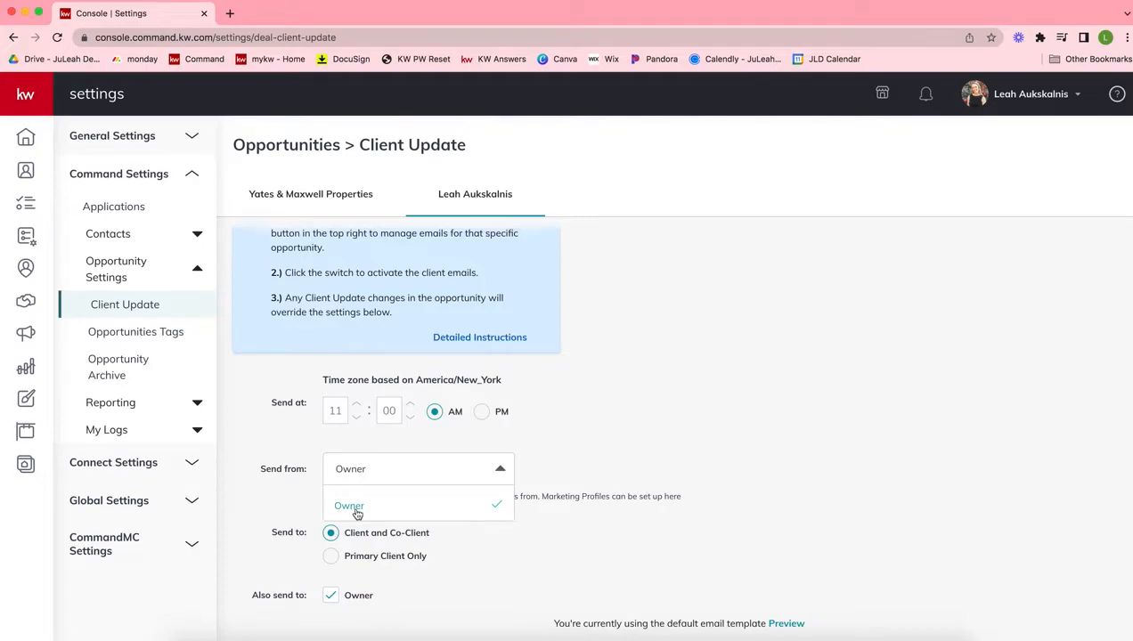
{"action": "left_click", "coordinate": [274, 466]}
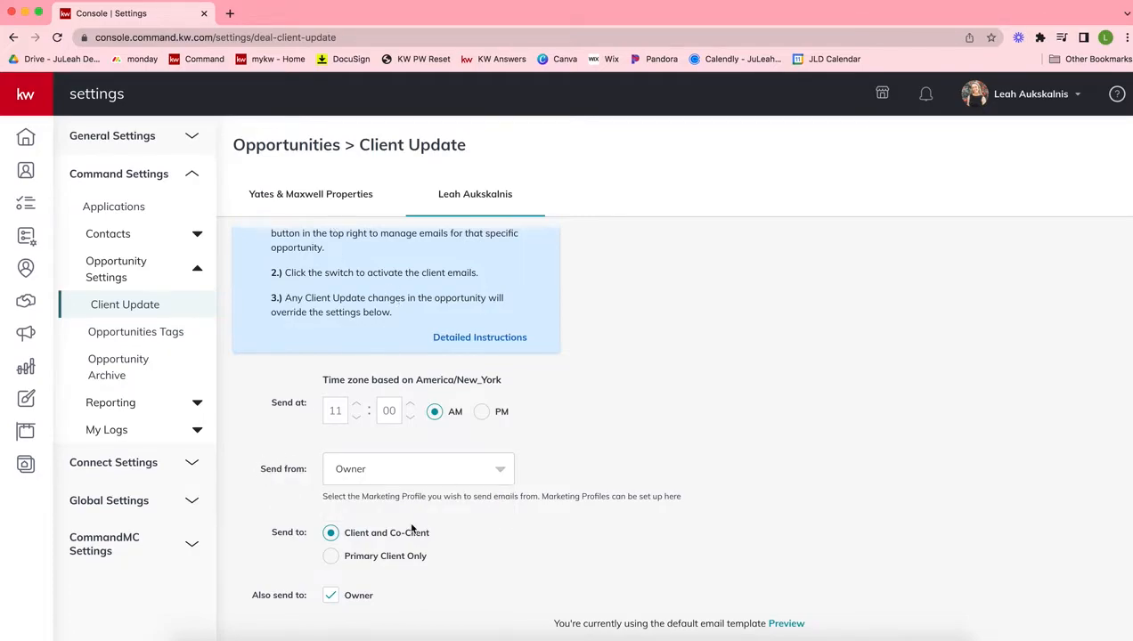
{"action": "left_click", "coordinate": [347, 471]}
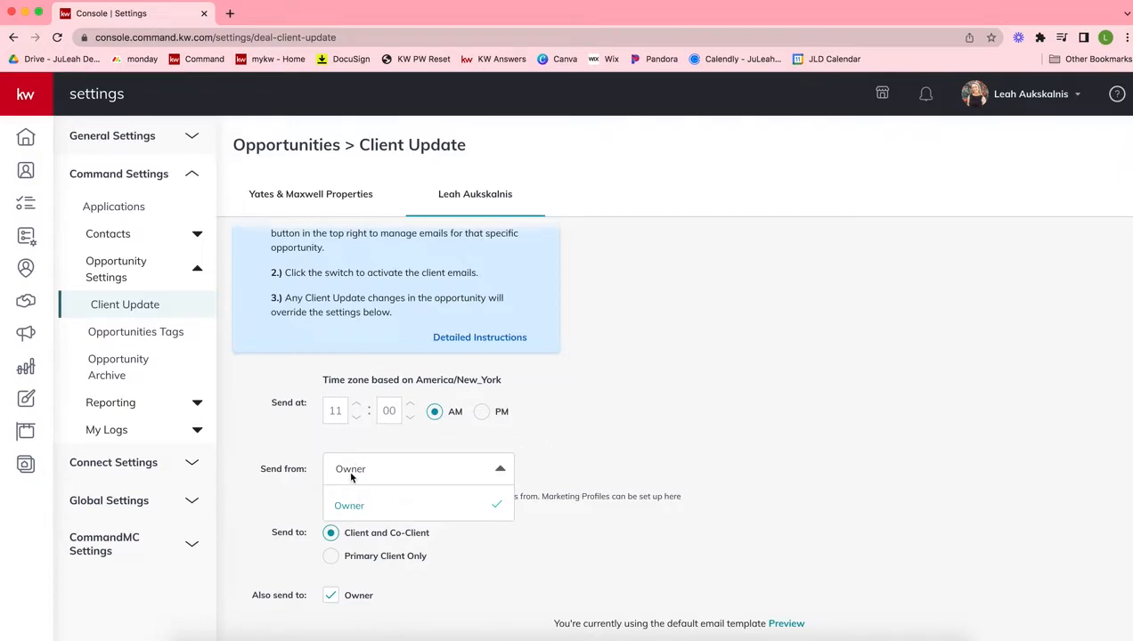
{"action": "left_click", "coordinate": [282, 491]}
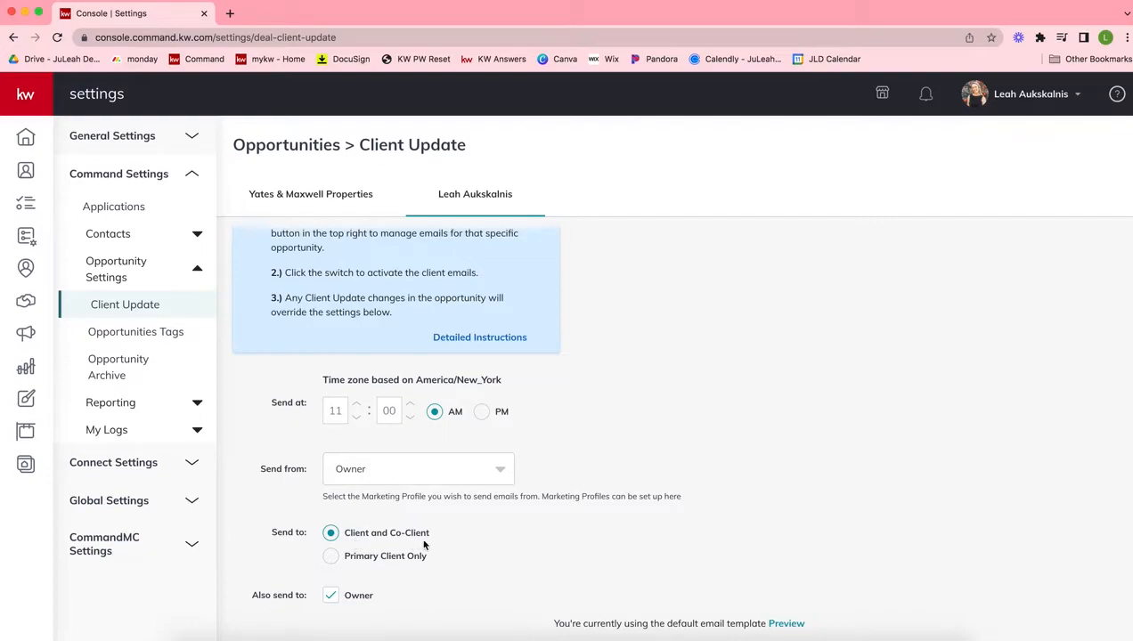
{"action": "left_click_drag", "start_coordinate": [424, 541], "coordinate": [329, 533]}
{"action": "left_click", "coordinate": [248, 557]}
{"action": "left_click", "coordinate": [635, 405]}
{"action": "scroll", "coordinate": [634, 407], "scroll_direction": "up", "scroll_amount": 2}
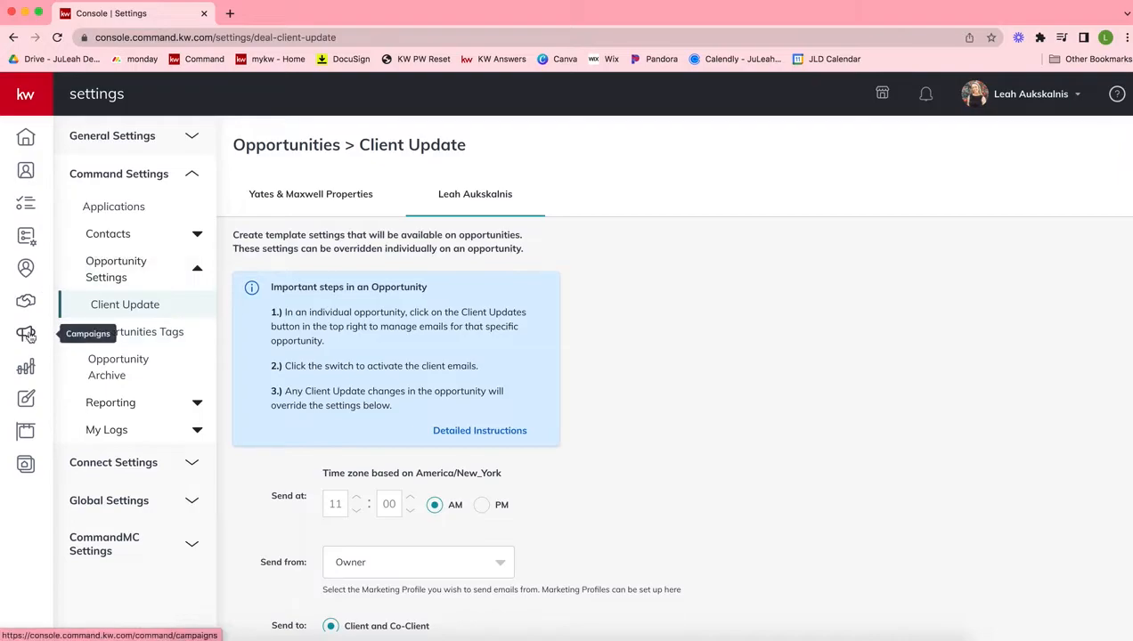
Open the stage editor for the Appointment phase of the Listings opportunities pipeline
{"action": "left_click", "coordinate": [27, 307]}
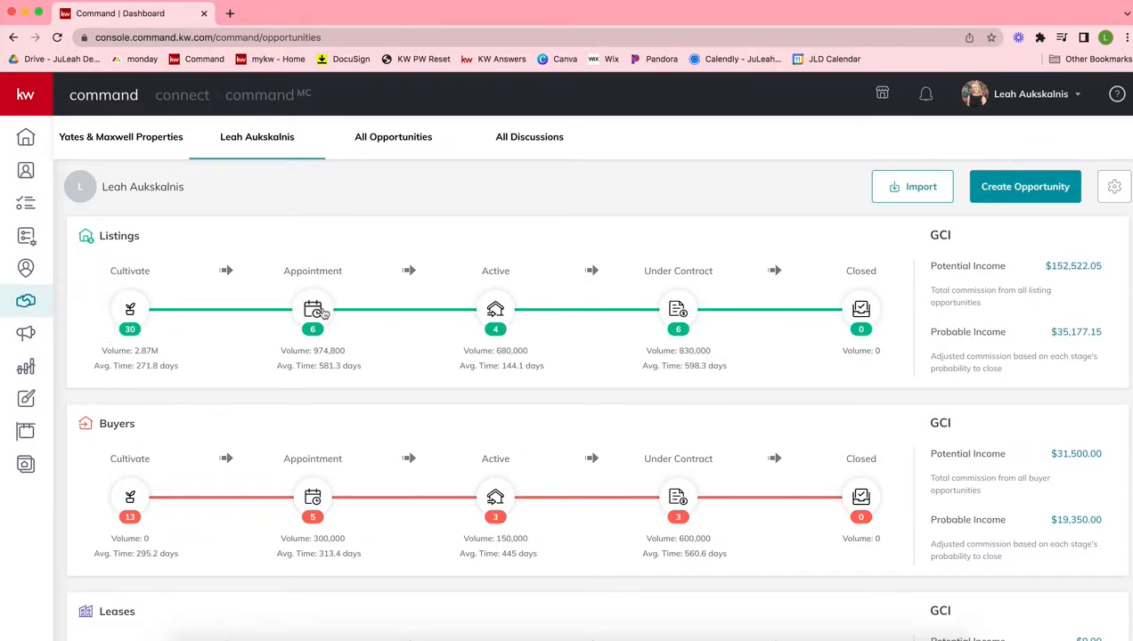
{"action": "left_click", "coordinate": [314, 310]}
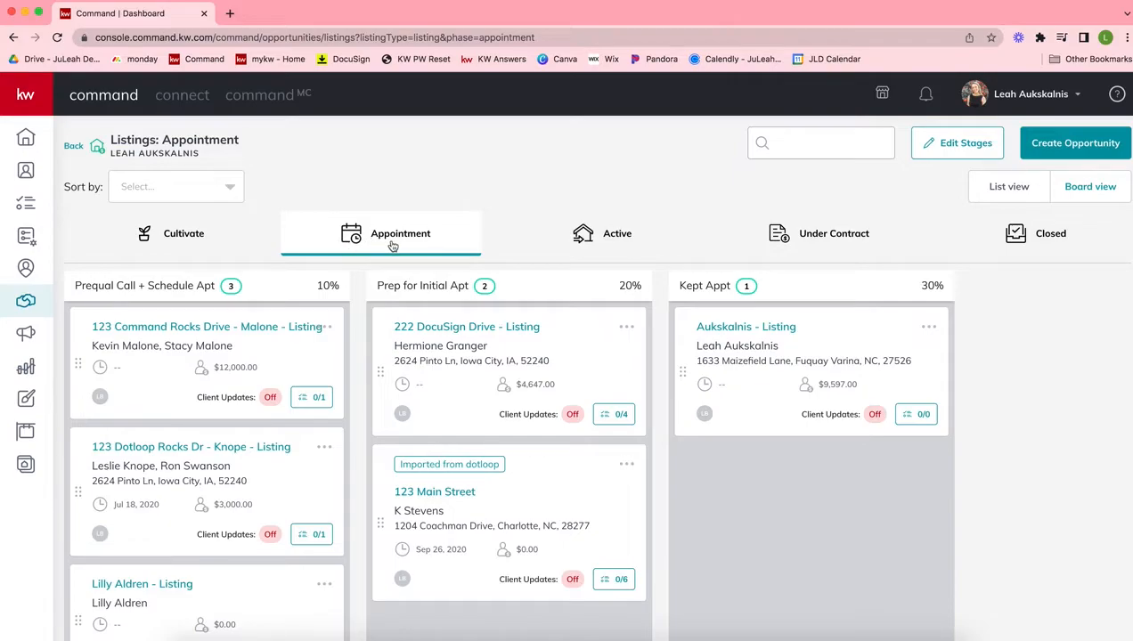
{"action": "left_click", "coordinate": [961, 147]}
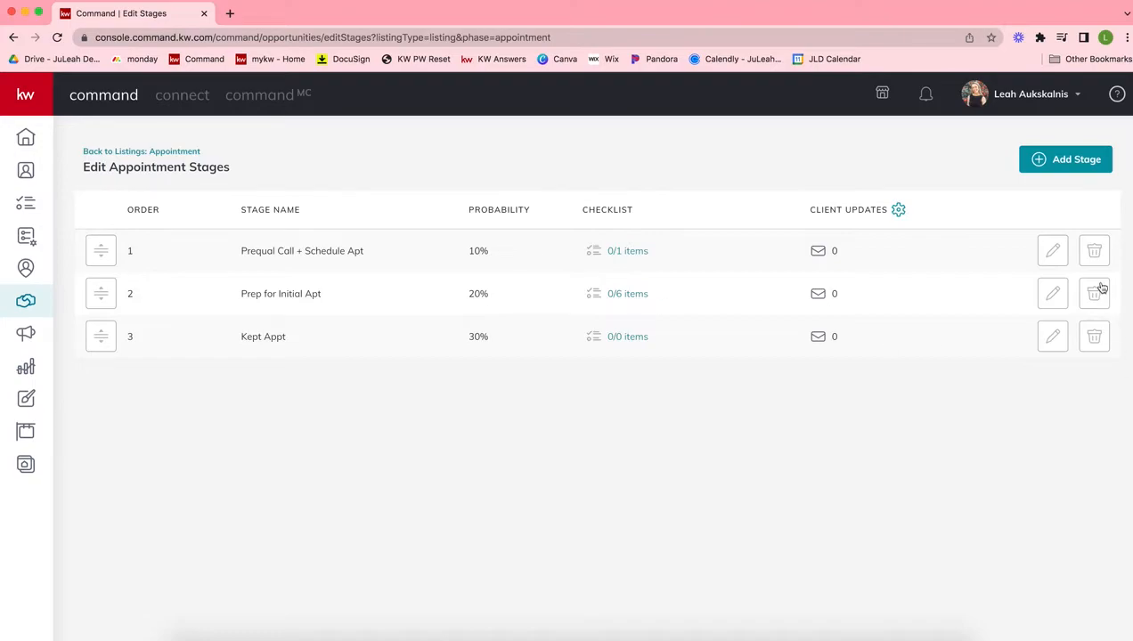
Add the item "Customize my listing presentation" to the Prep for Initial Apt checklist and save the checklist
{"action": "left_click", "coordinate": [631, 295]}
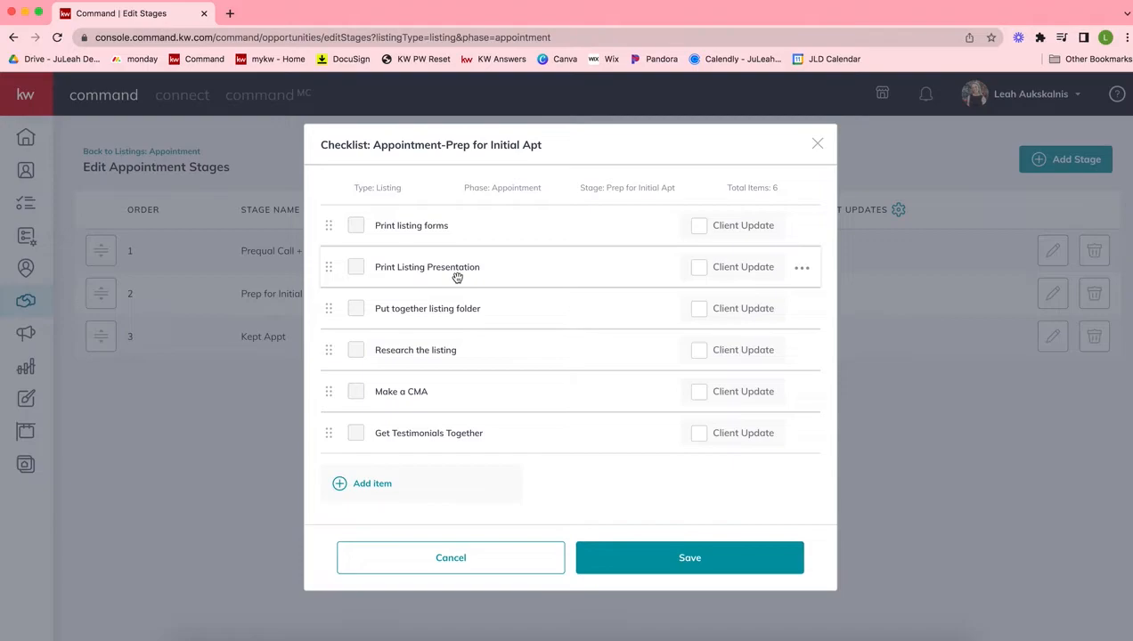
{"action": "left_click", "coordinate": [383, 493]}
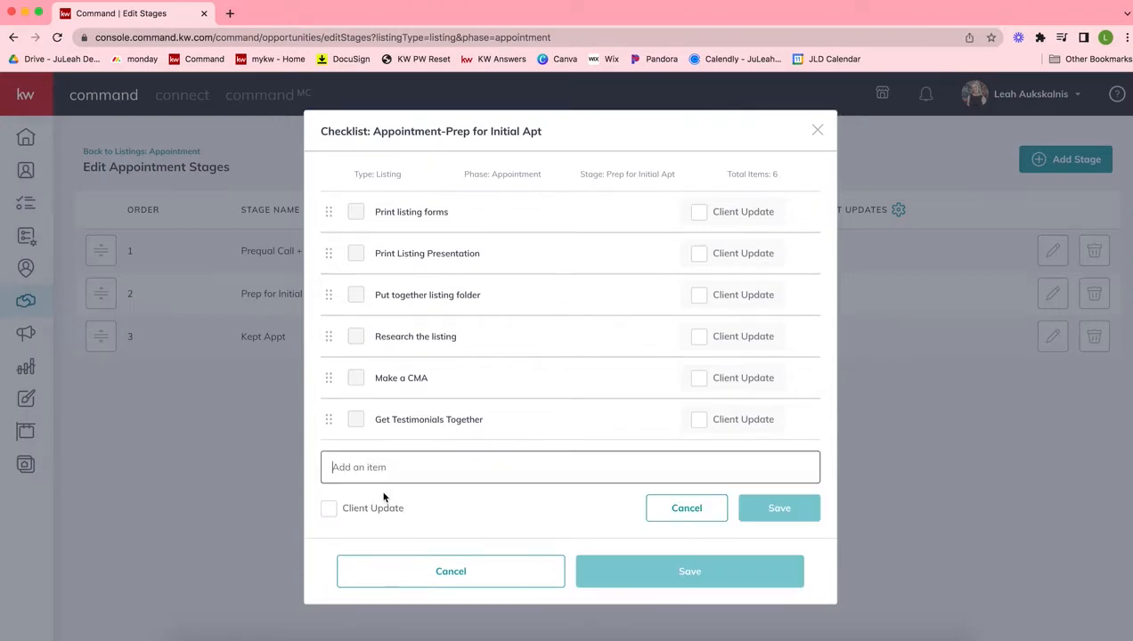
{"action": "type", "text": "Customize "}
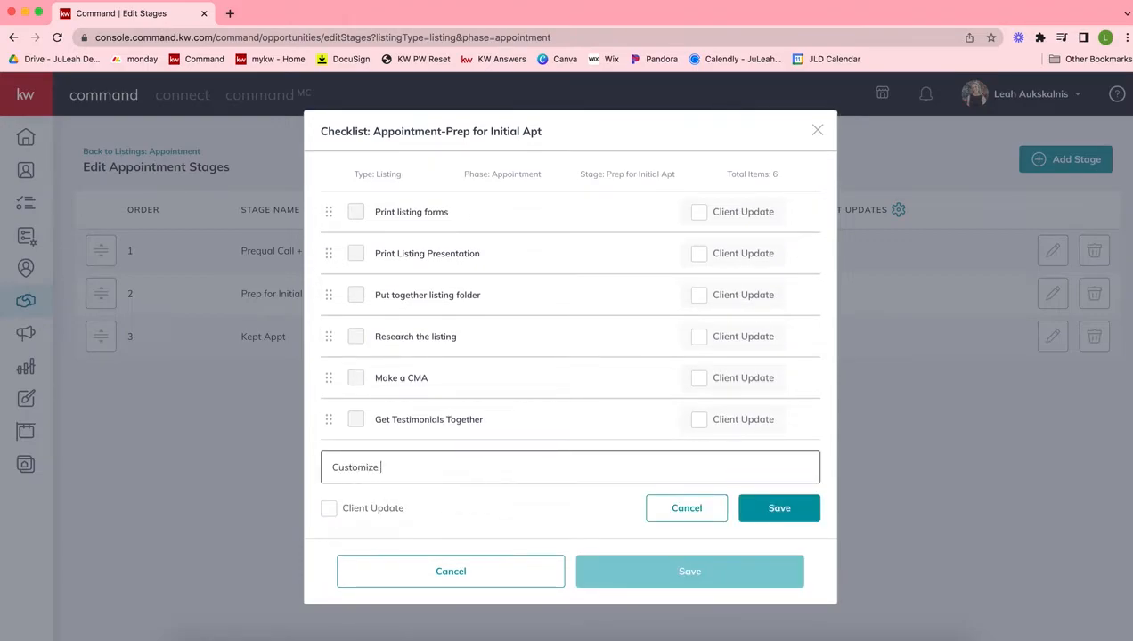
{"action": "type", "text": "my listing presentation"}
{"action": "left_click", "coordinate": [777, 514]}
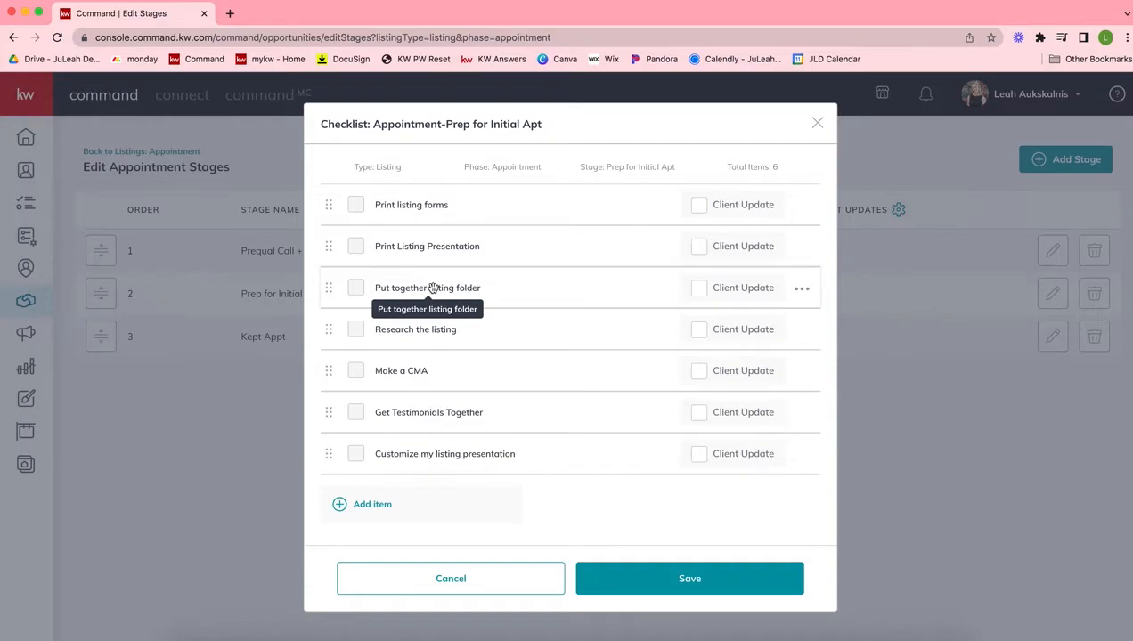
{"action": "left_click", "coordinate": [715, 567]}
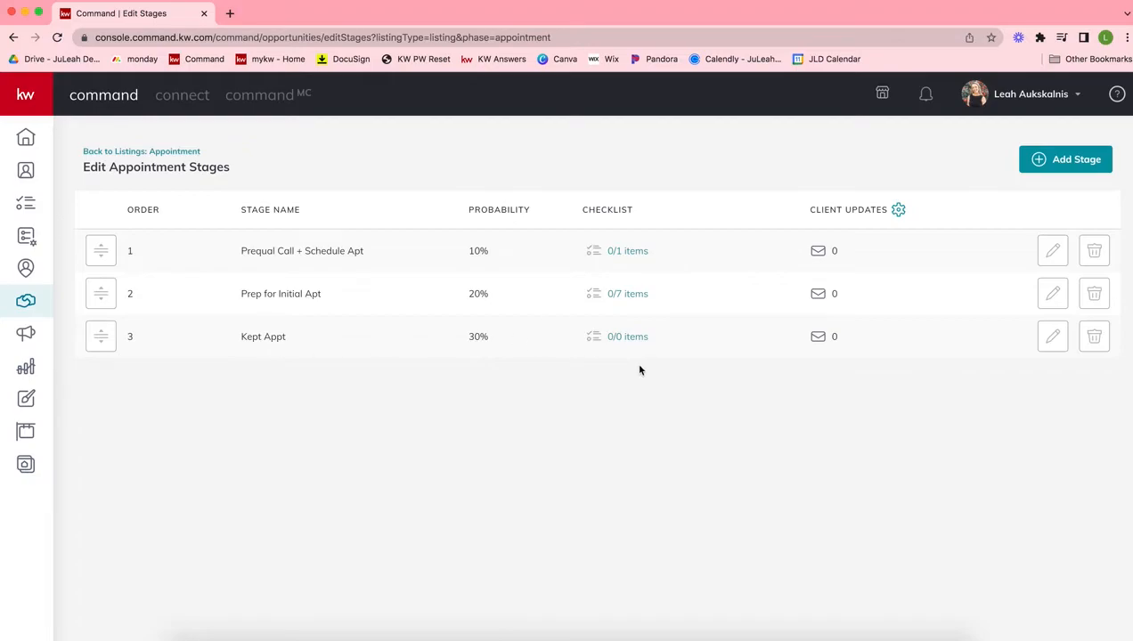
Add the item "Mortgage Provided Has Pre-Approval Complete" to the Prequal Call + Schedule Apt checklist
{"action": "left_click", "coordinate": [624, 257]}
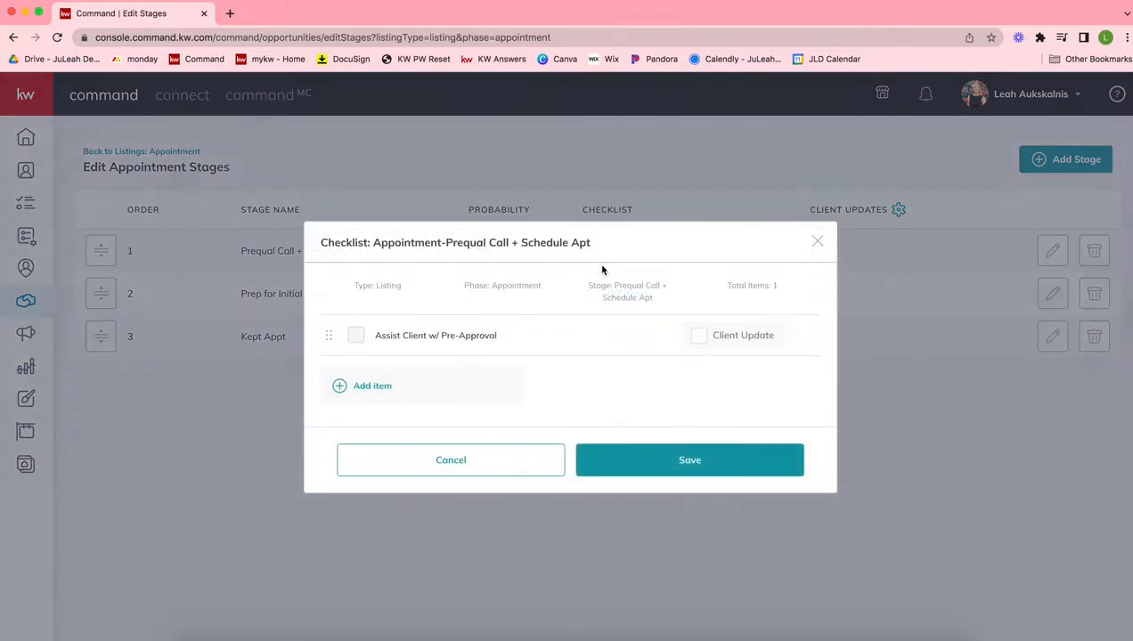
{"action": "left_click", "coordinate": [374, 392]}
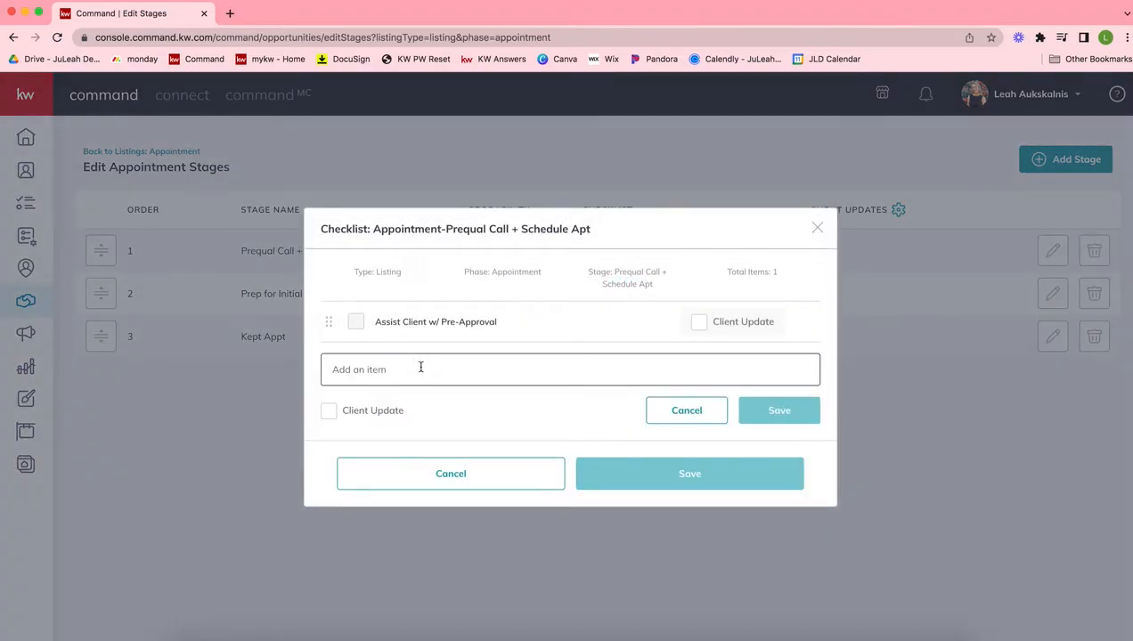
{"action": "type", "text": "Mor"}
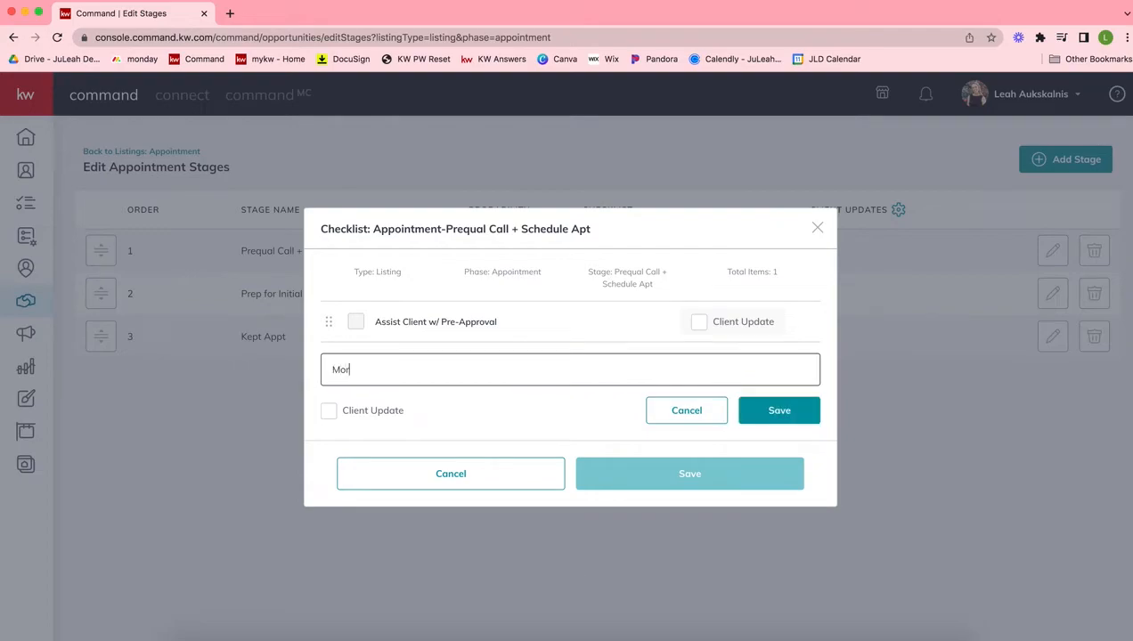
{"action": "type", "text": "tgage Provided Has Pre-approval Complete"}
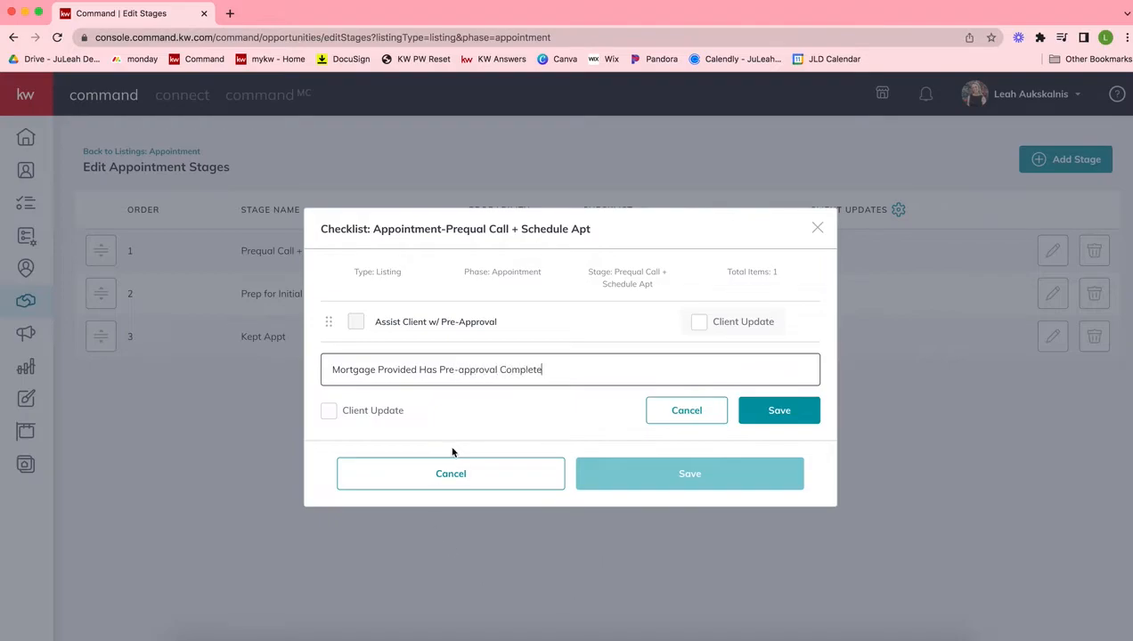
{"action": "left_click", "coordinate": [463, 369]}
{"action": "key", "text": "BackSpace"}
{"action": "type", "text": "A"}
{"action": "left_click", "coordinate": [783, 415]}
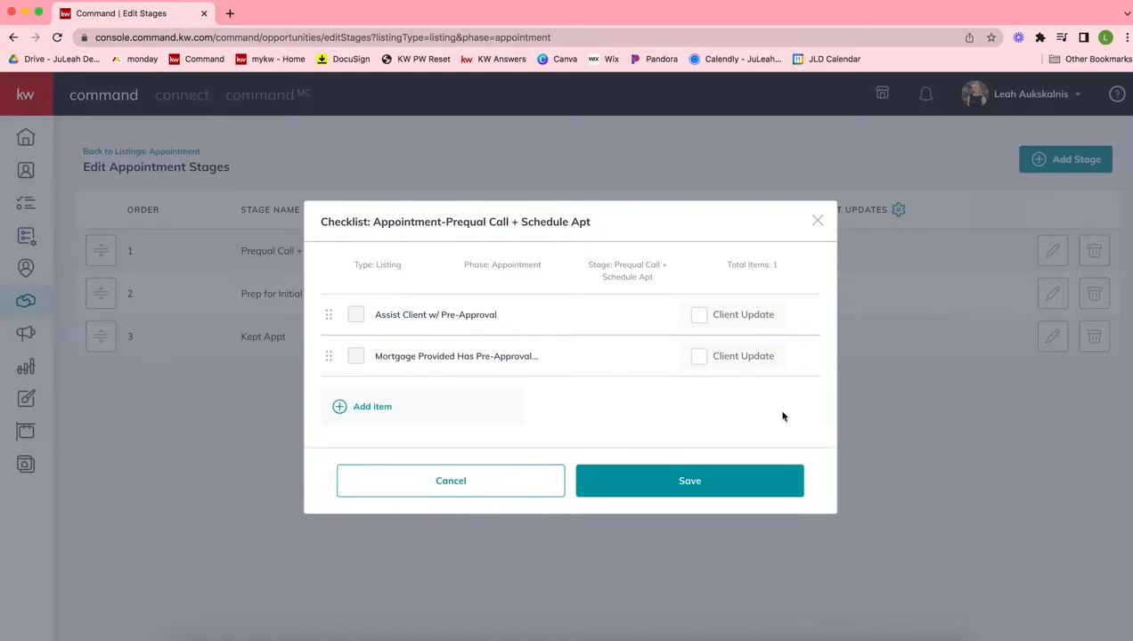
Enable Client Update for the new mortgage pre-approval item and save the Prequal Call + Schedule Apt checklist
{"action": "mouse_move", "coordinate": [333, 356]}
{"action": "left_mouse_down"}
{"action": "mouse_move", "coordinate": [329, 298]}
{"action": "mouse_move", "coordinate": [329, 361]}
{"action": "left_mouse_up"}
{"action": "left_click", "coordinate": [696, 358]}
{"action": "left_click", "coordinate": [802, 358]}
{"action": "left_click", "coordinate": [604, 419]}
{"action": "left_click", "coordinate": [684, 487]}
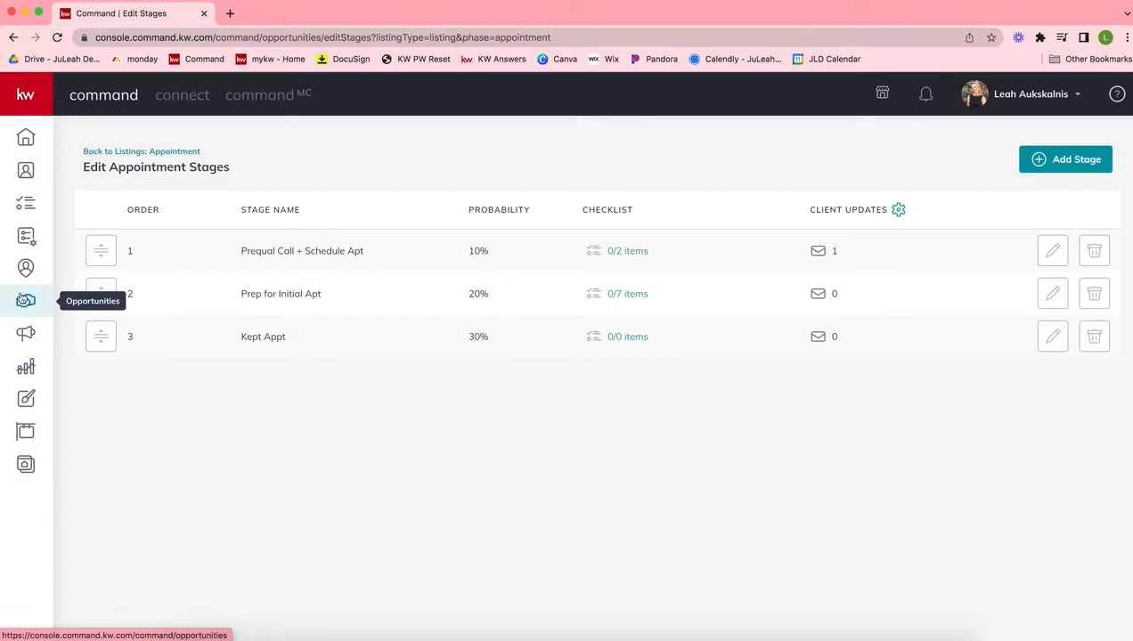
Open the Client Updates settings of the first listing opportunity in the Appointment phase's Prequal Call + Schedule Apt stage
{"action": "left_click", "coordinate": [25, 305]}
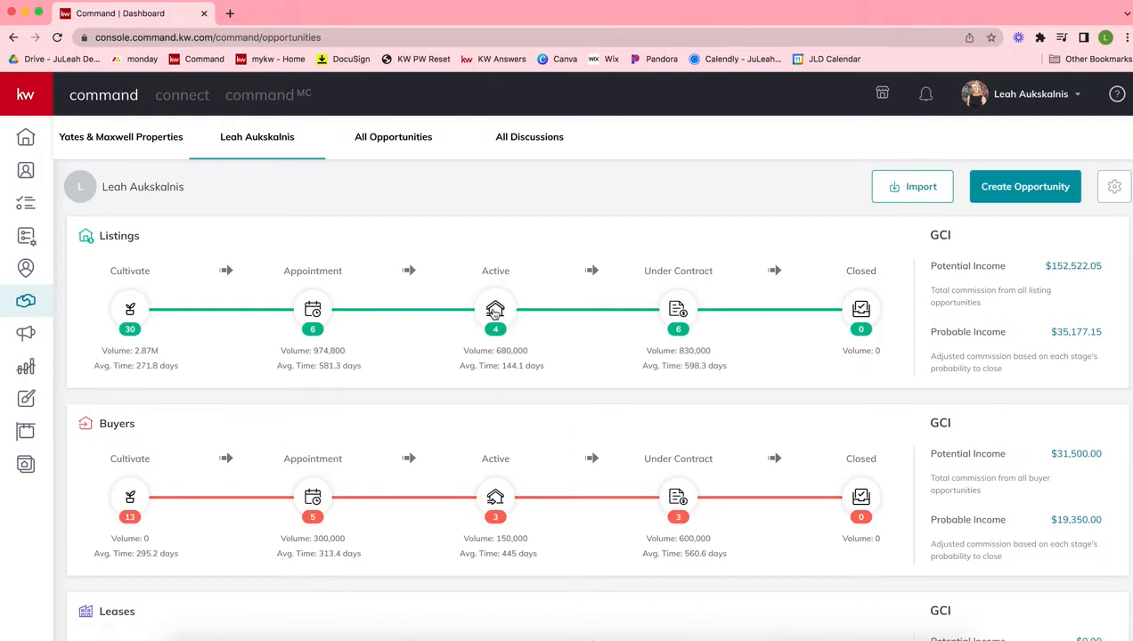
{"action": "left_click", "coordinate": [313, 311]}
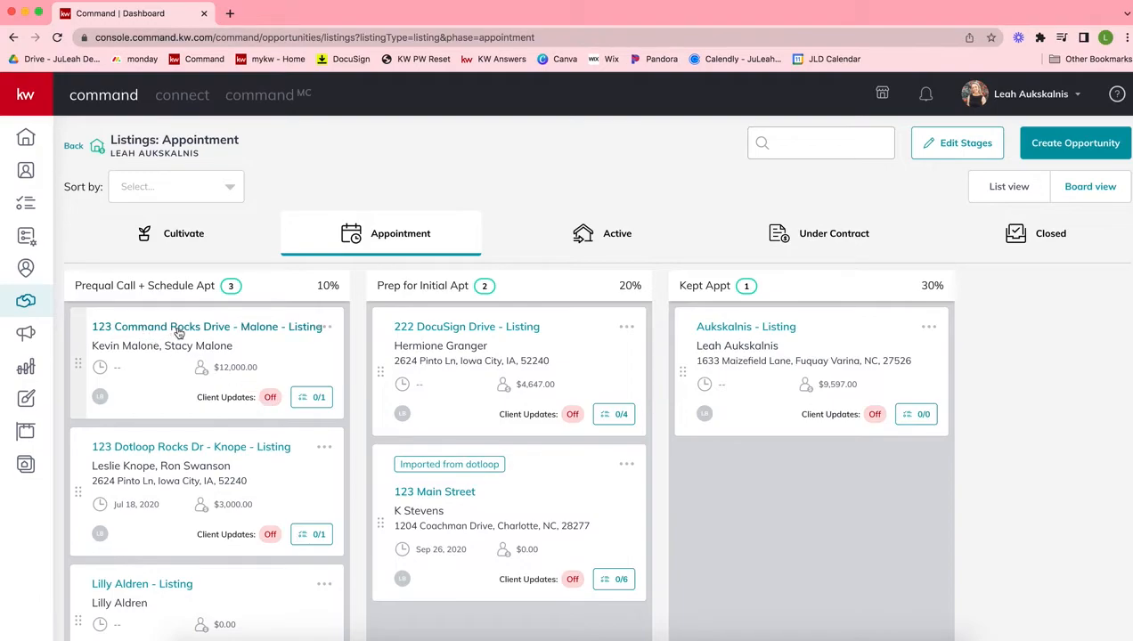
{"action": "left_click", "coordinate": [149, 327]}
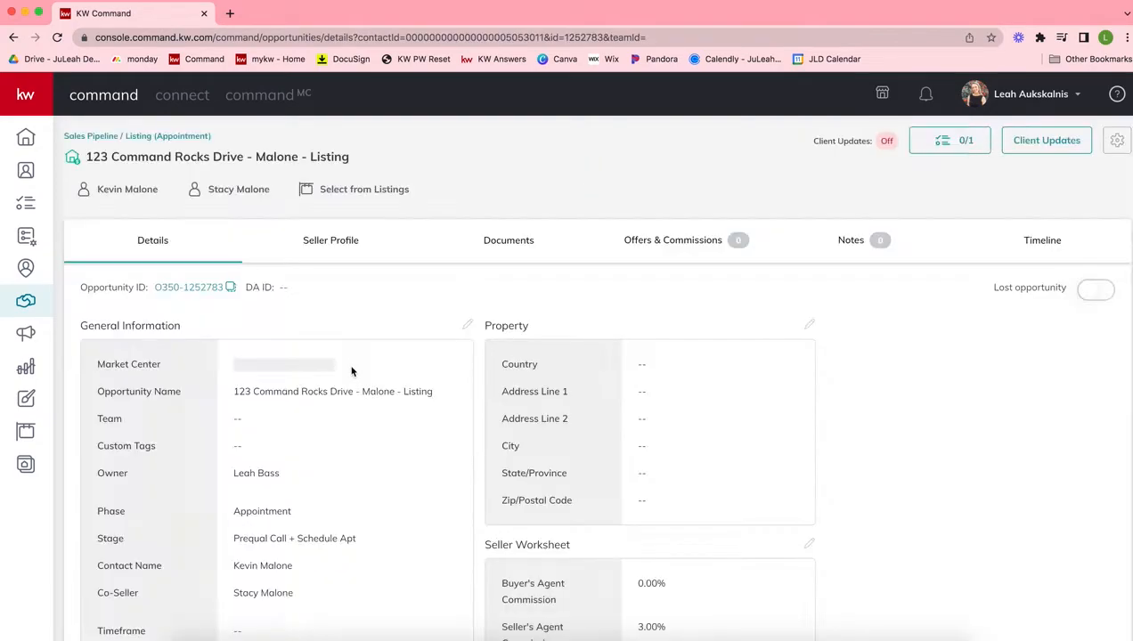
{"action": "double_click", "coordinate": [887, 142]}
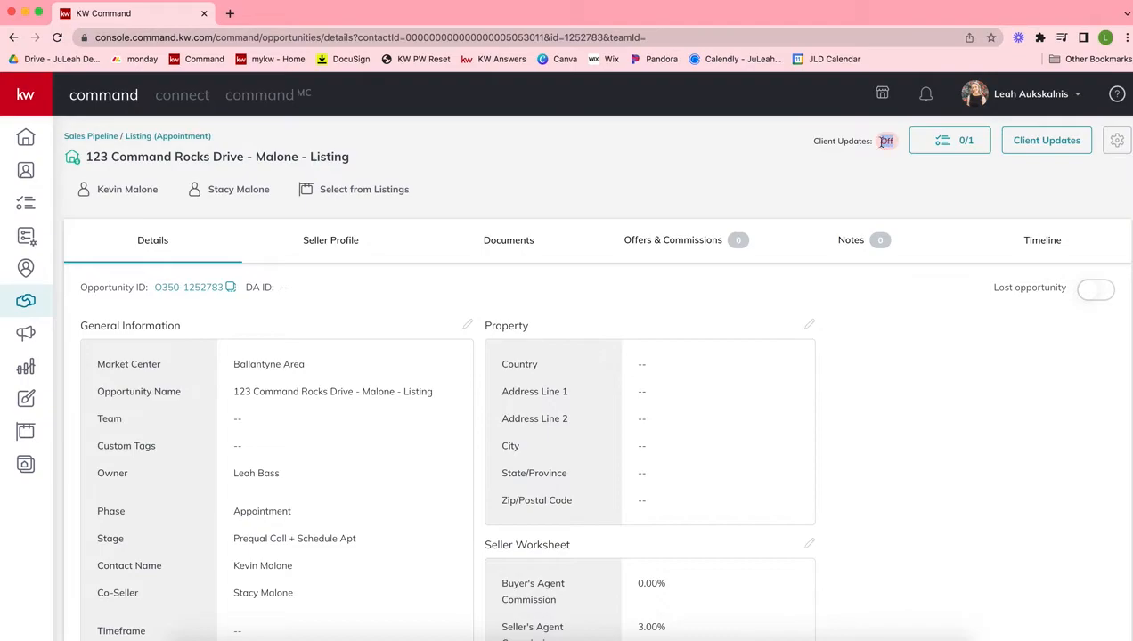
{"action": "left_click", "coordinate": [1047, 149]}
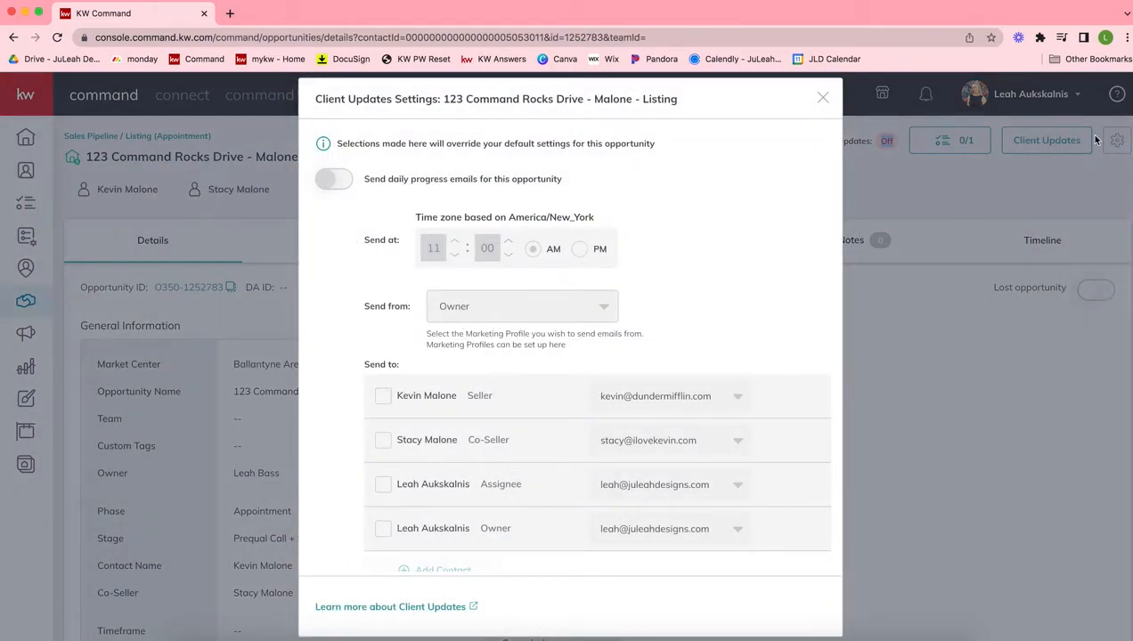
{"action": "left_click", "coordinate": [340, 181]}
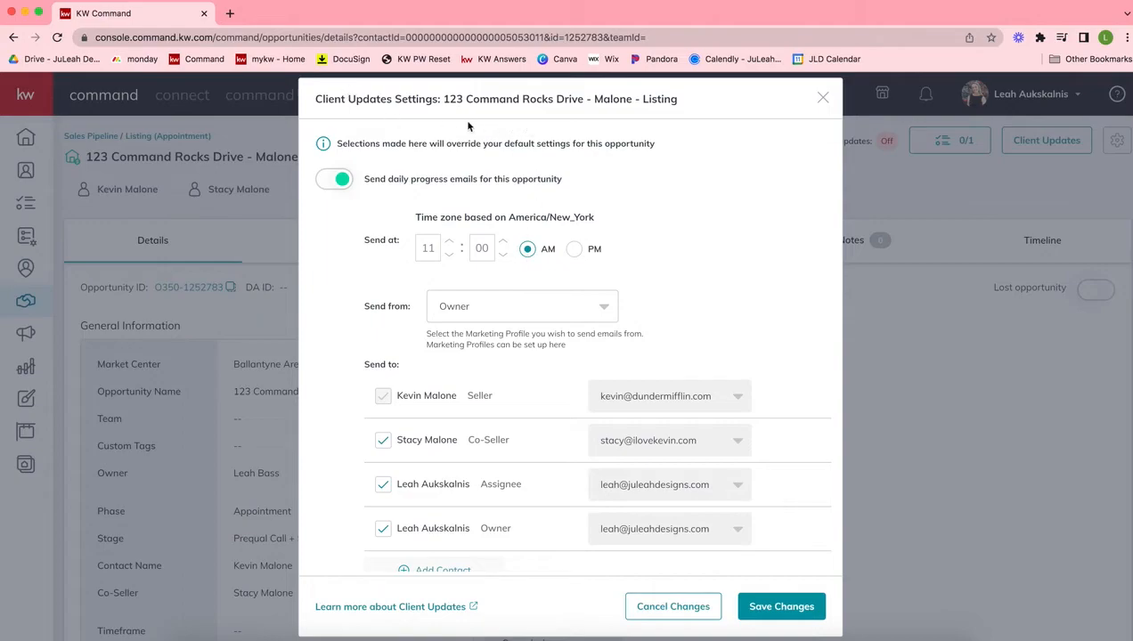
Preview the default client update email template, examine its header, checklist summary, signature and footer, and close the preview
{"action": "scroll", "coordinate": [450, 220], "scroll_direction": "down", "scroll_amount": 2}
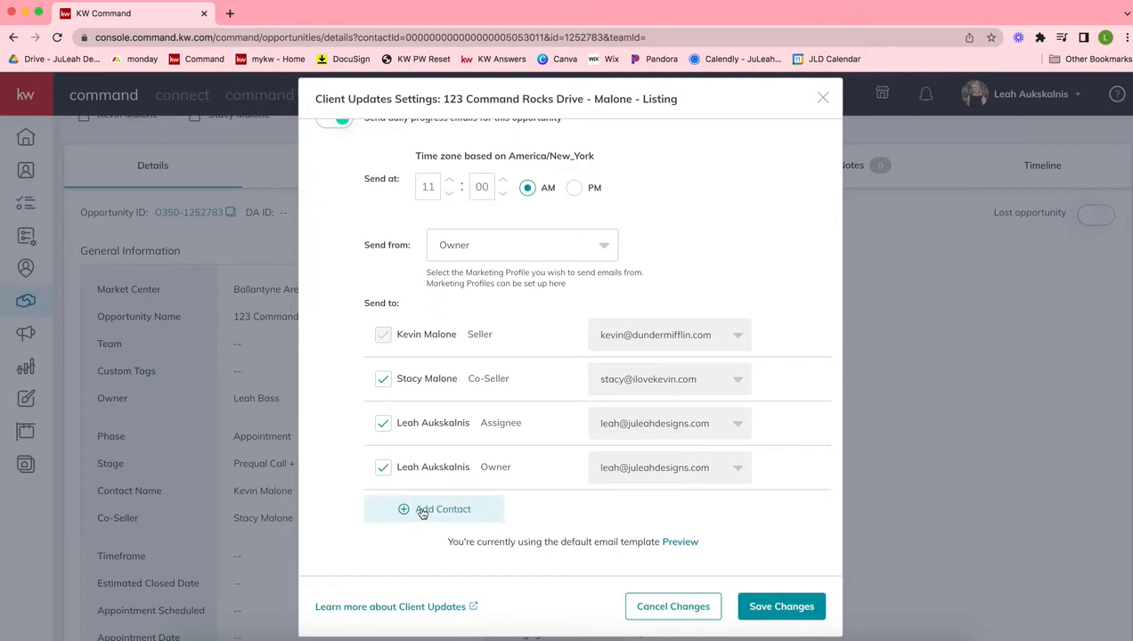
{"action": "left_click", "coordinate": [675, 545]}
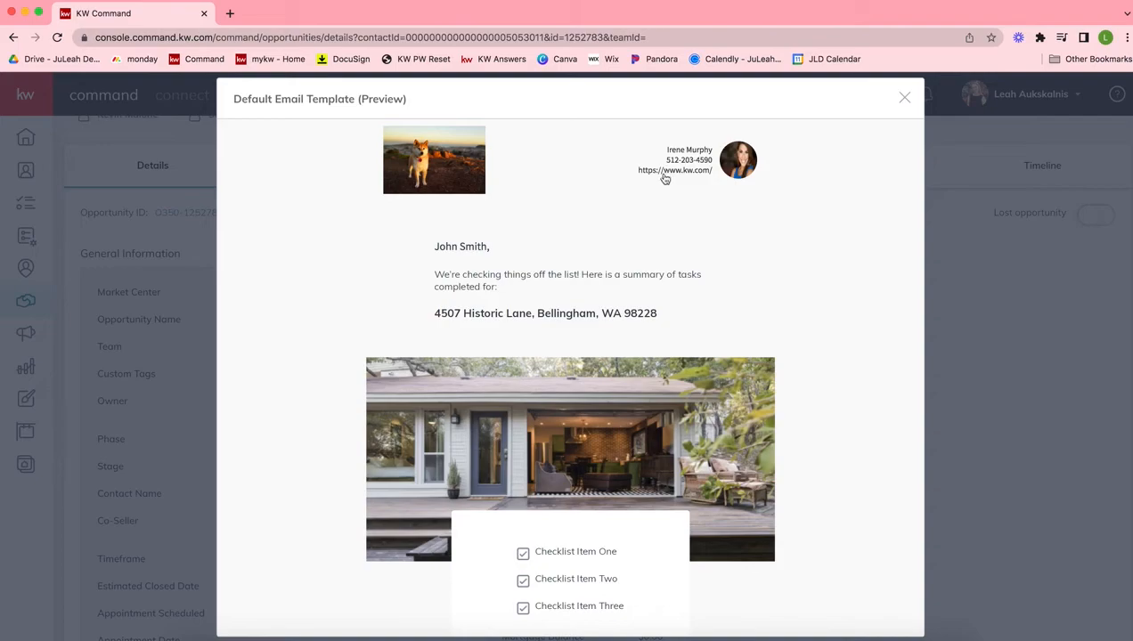
{"action": "scroll", "coordinate": [659, 195], "scroll_direction": "down", "scroll_amount": 3}
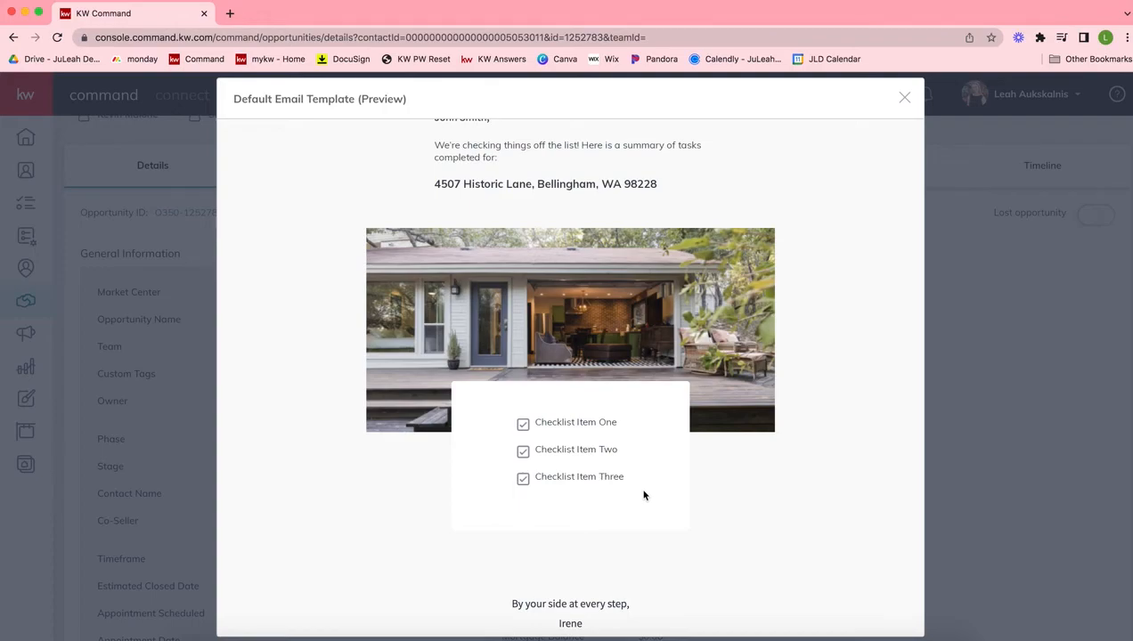
{"action": "scroll", "coordinate": [644, 496], "scroll_direction": "down", "scroll_amount": 10}
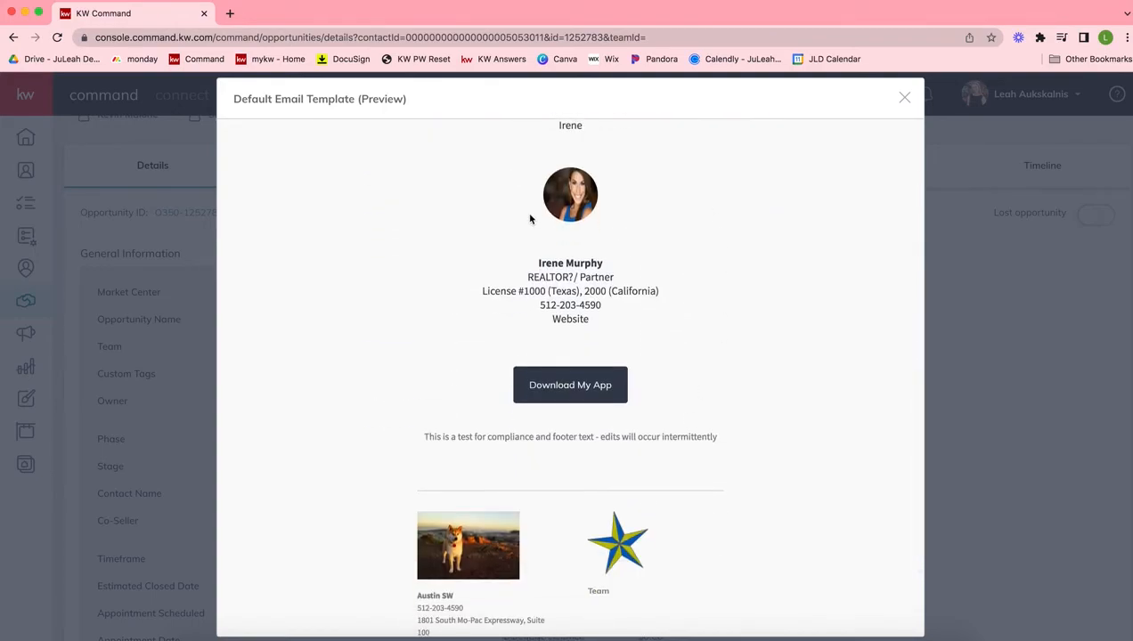
{"action": "scroll", "coordinate": [607, 421], "scroll_direction": "down", "scroll_amount": 3}
{"action": "scroll", "coordinate": [603, 422], "scroll_direction": "up", "scroll_amount": 7}
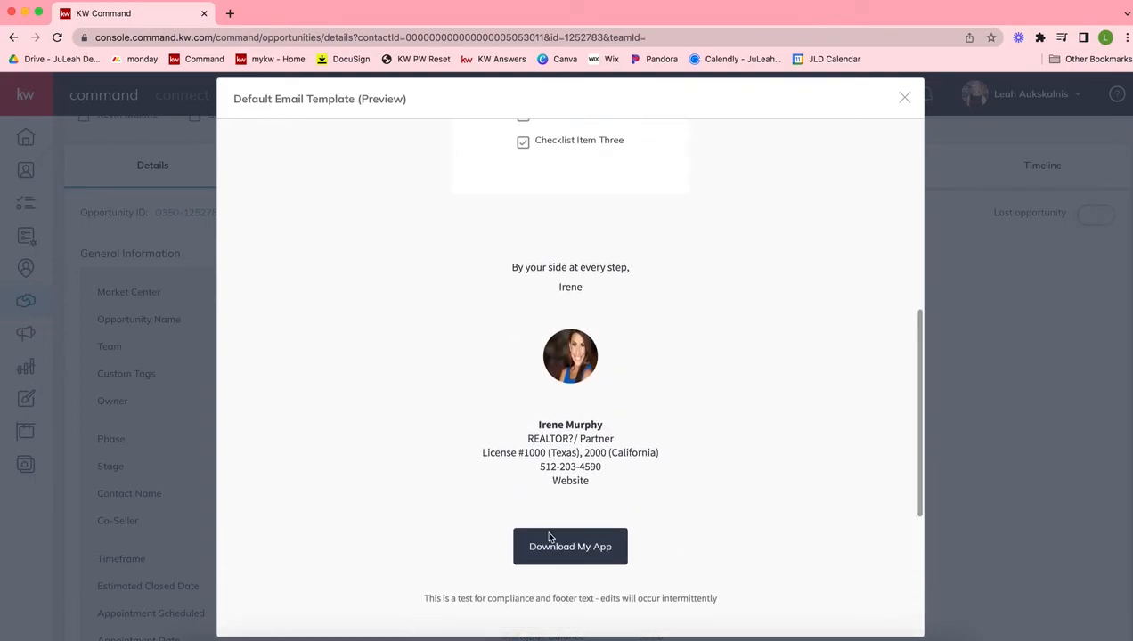
{"action": "scroll", "coordinate": [664, 559], "scroll_direction": "up", "scroll_amount": 6}
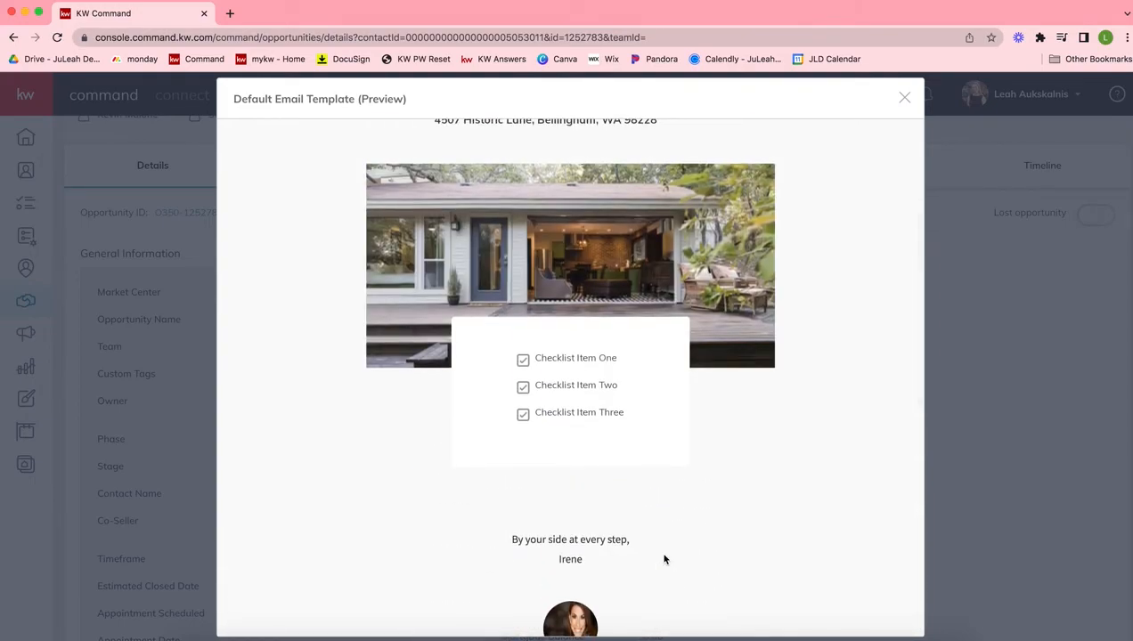
{"action": "scroll", "coordinate": [664, 560], "scroll_direction": "up", "scroll_amount": 2}
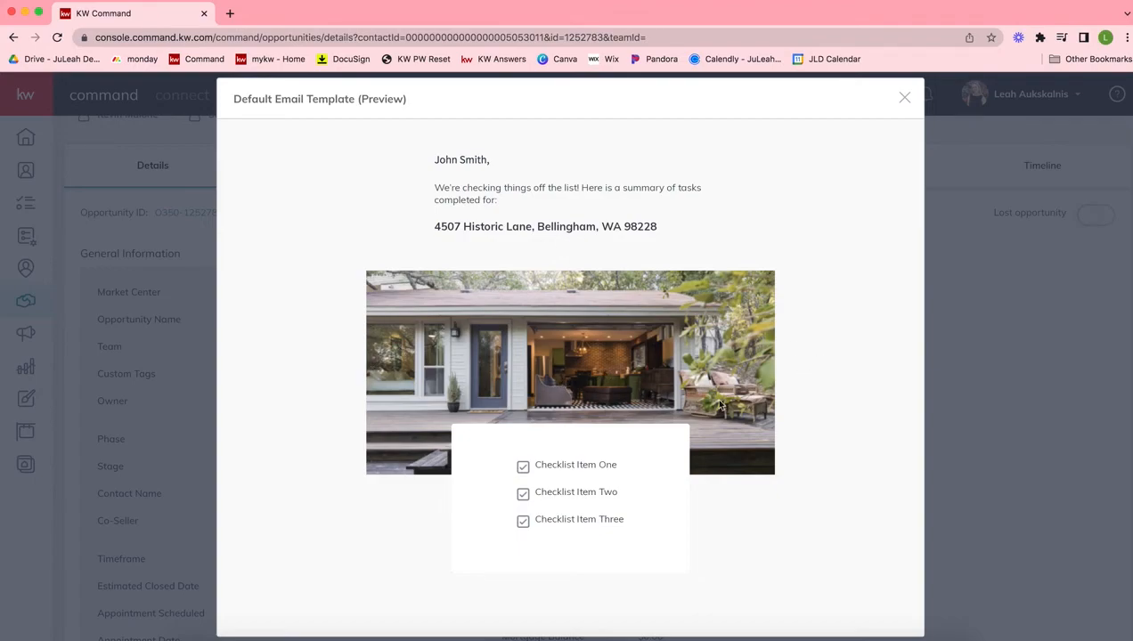
{"action": "scroll", "coordinate": [718, 294], "scroll_direction": "down", "scroll_amount": 10}
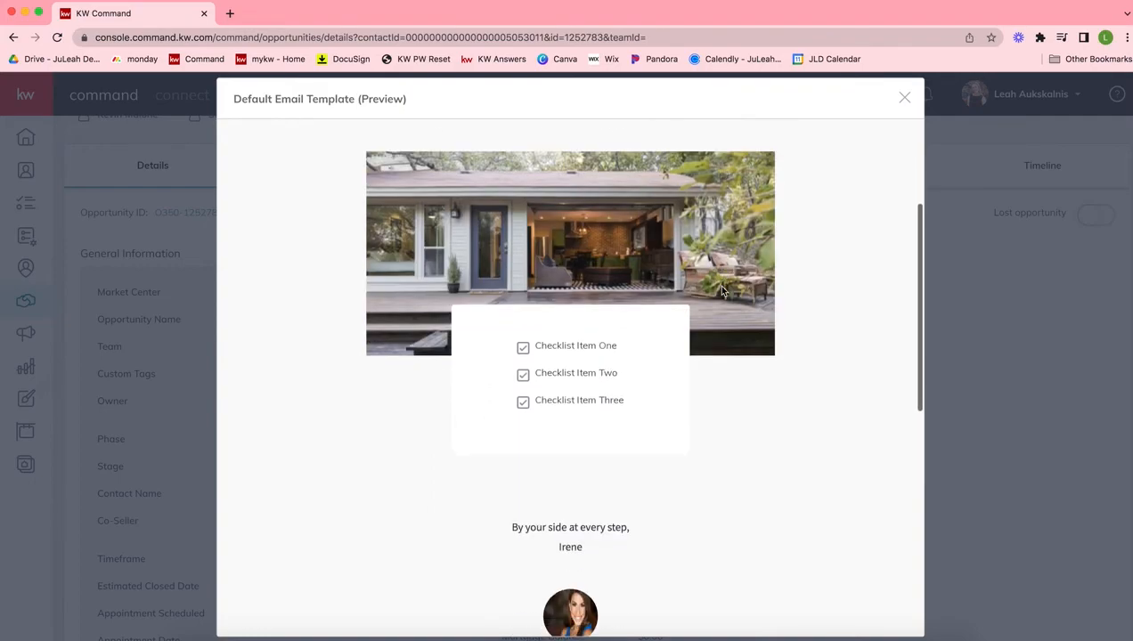
{"action": "scroll", "coordinate": [722, 292], "scroll_direction": "up", "scroll_amount": 15}
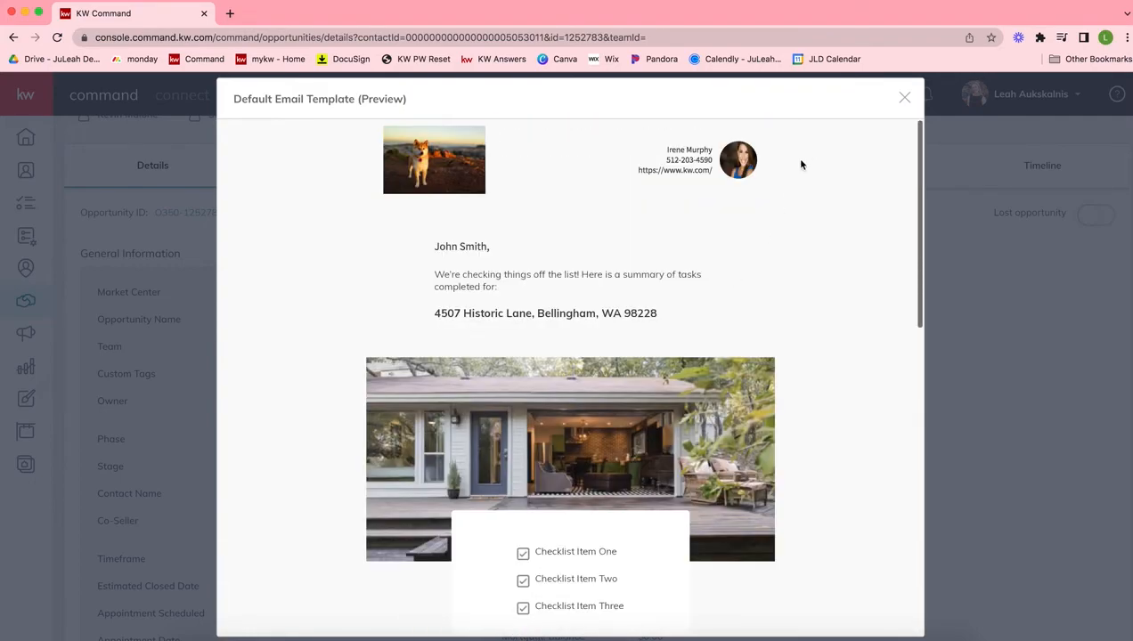
{"action": "left_click", "coordinate": [904, 97]}
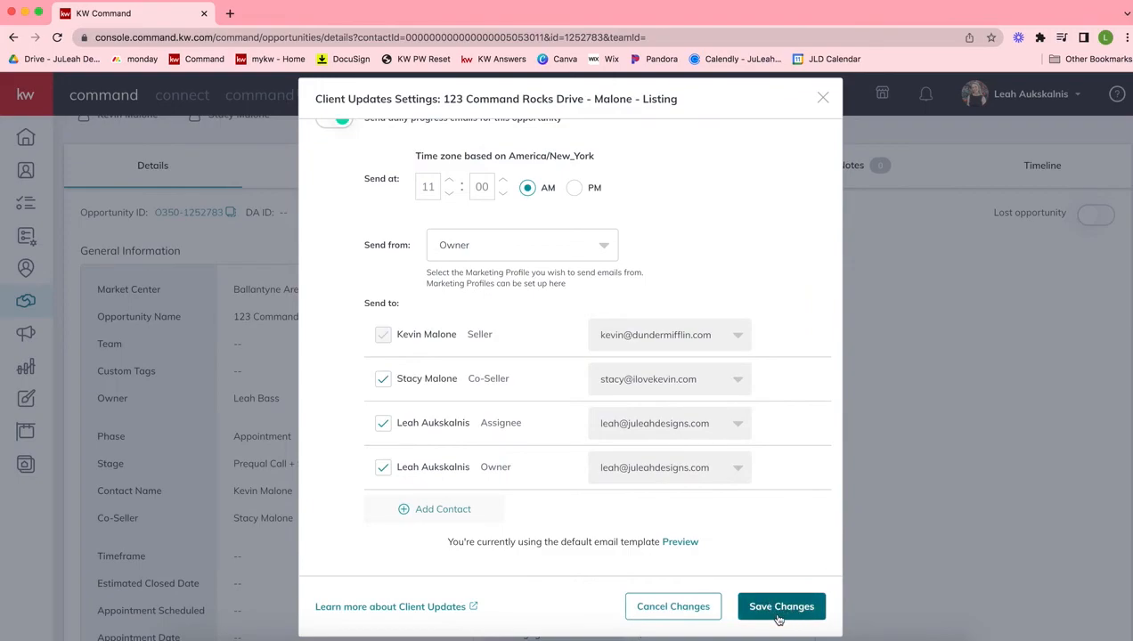
Save the Client Updates settings for the 123 Command Rocks Drive listing opportunity
{"action": "left_click", "coordinate": [781, 611]}
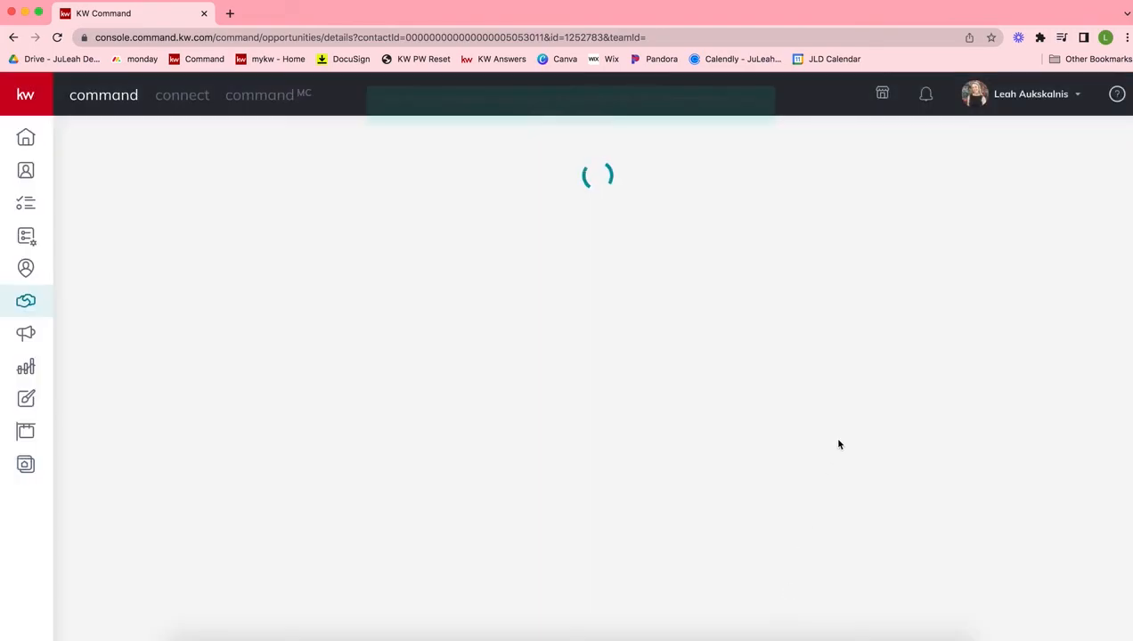